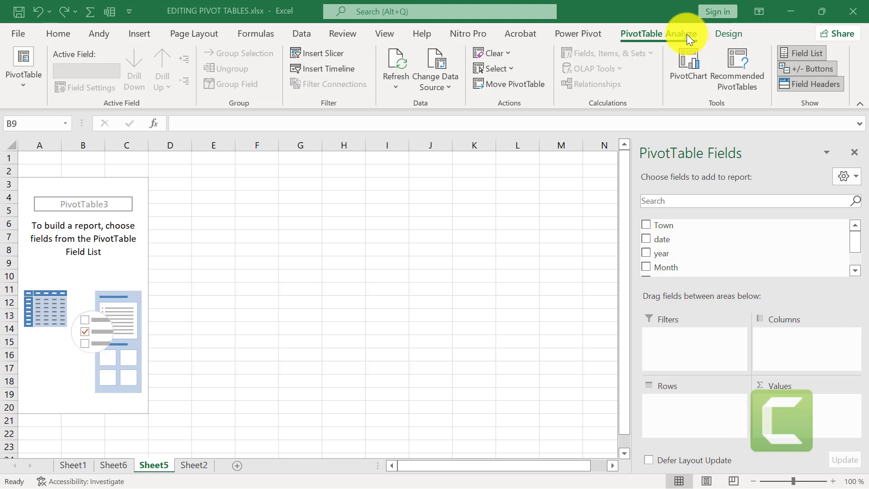
- Rename the empty pivot table on Sheet5 to Excelxam in its PivotTable options
click(20, 84)
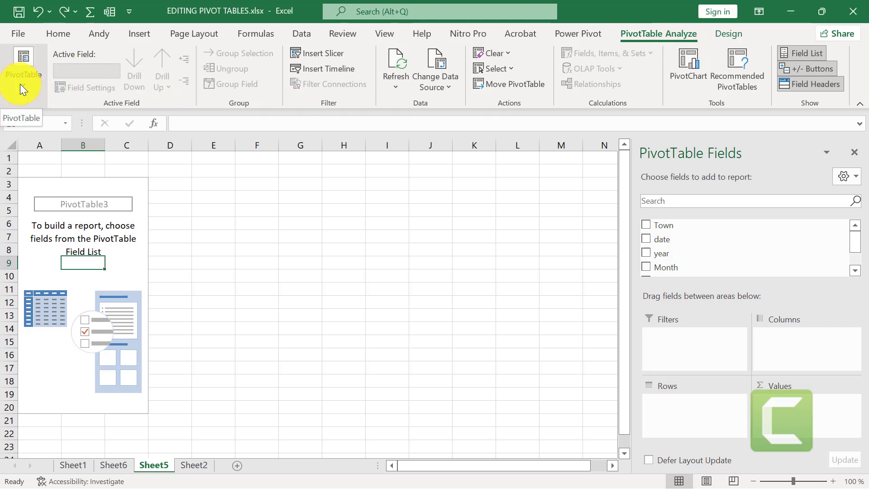
click(20, 84)
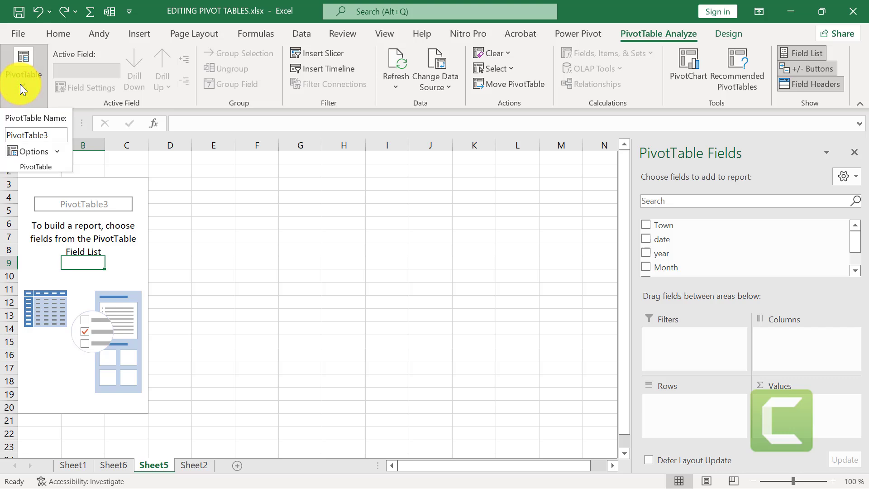
click(59, 153)
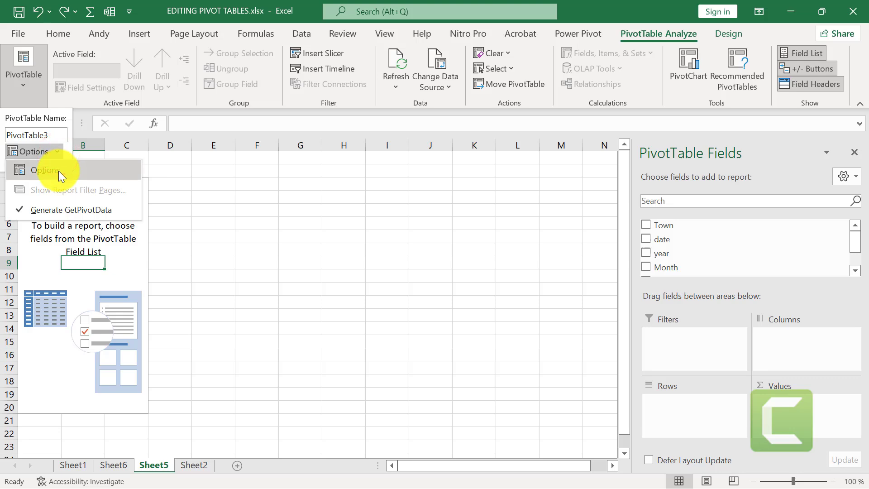
click(58, 170)
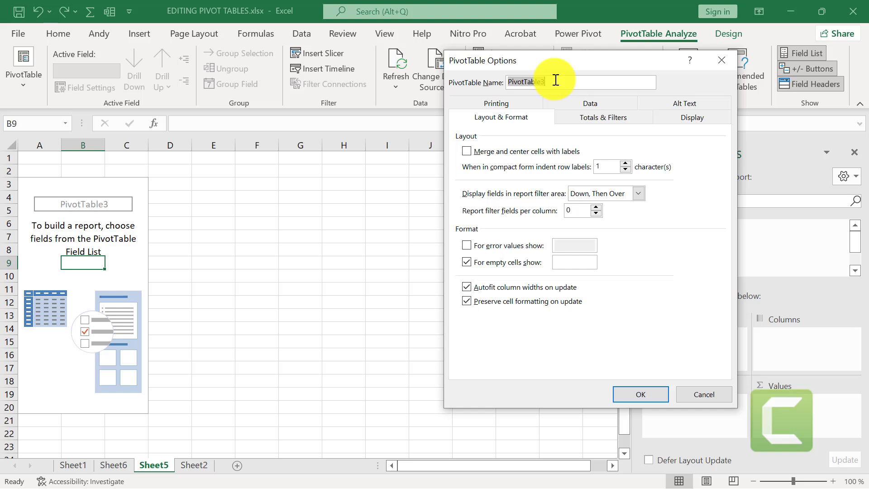
text(eXC)
key(BackSpace)
key(BackSpace)
key(BackSpace)
text(e)
key(BackSpace)
text(Excelxam)
click(645, 392)
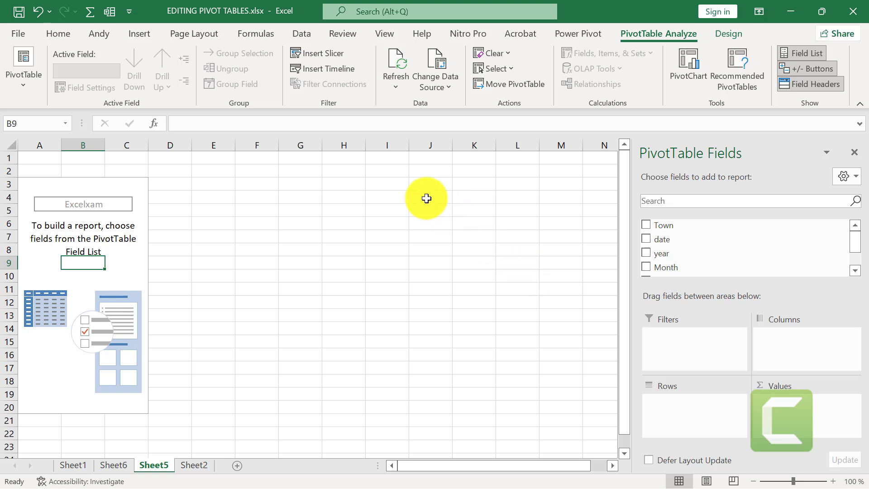
- Set the pivot table to show no subtotals and turn grand totals on for columns only
click(726, 32)
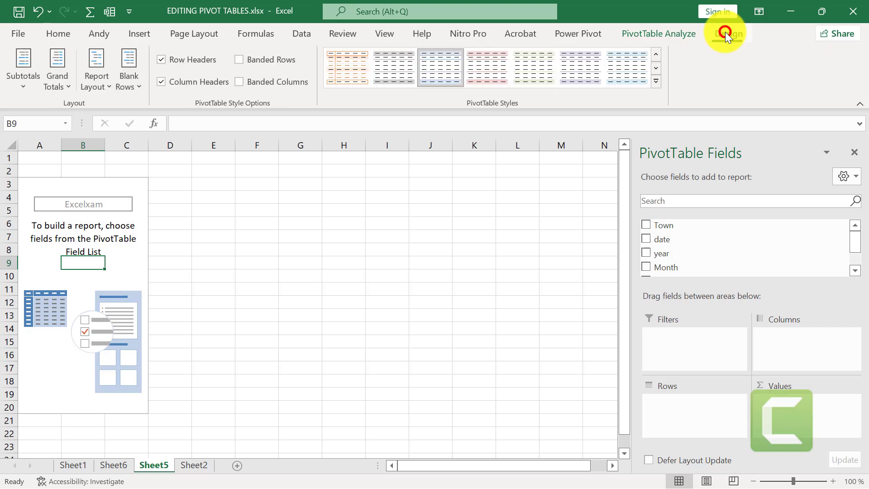
click(19, 89)
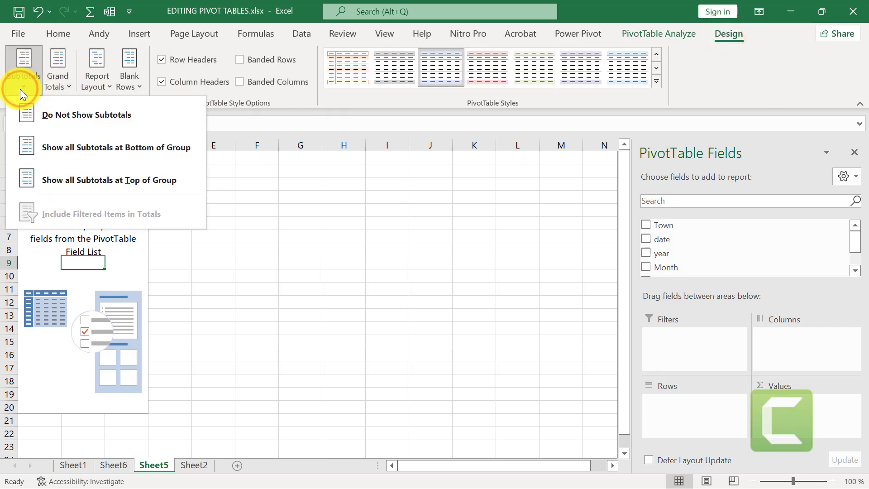
click(86, 116)
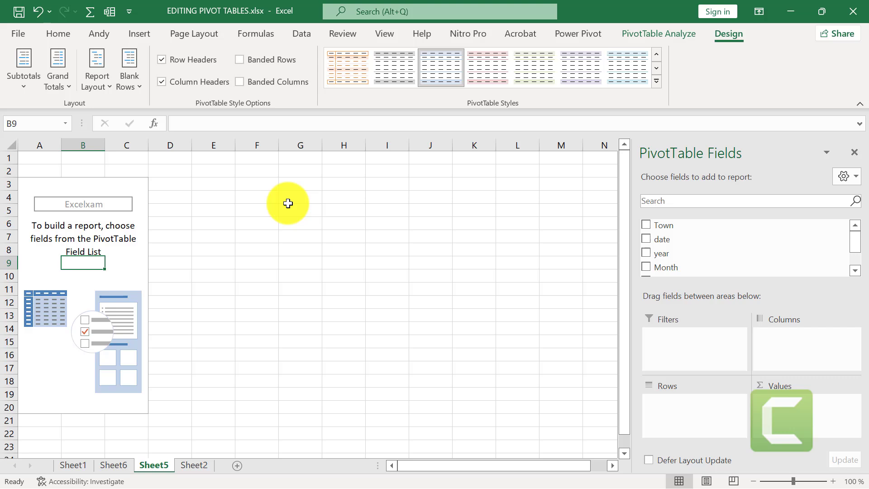
click(63, 85)
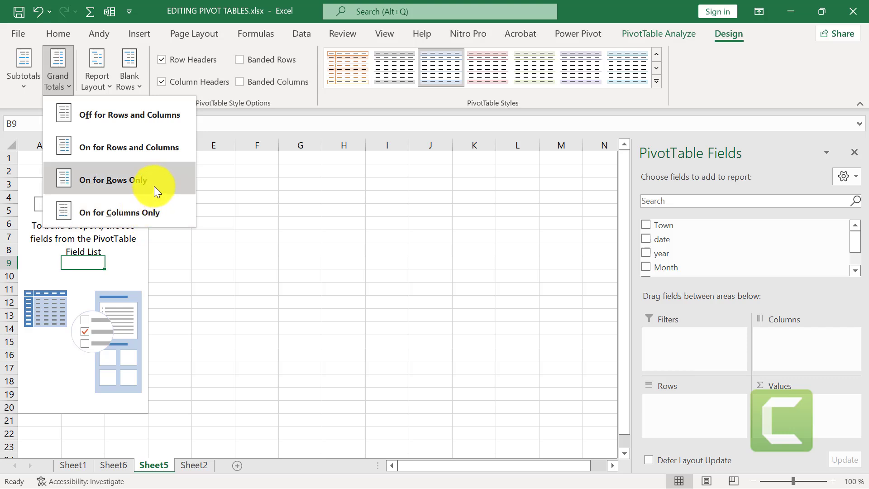
click(153, 217)
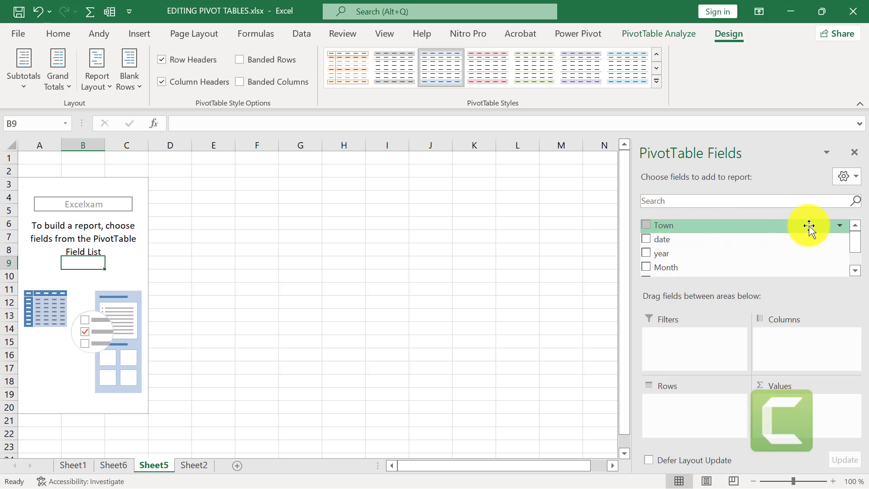
- Add the Town field to the pivot table's rows and move it to the columns
mouse_move(856, 243)
mouse_down()
mouse_move(860, 265)
mouse_move(853, 243)
mouse_up()
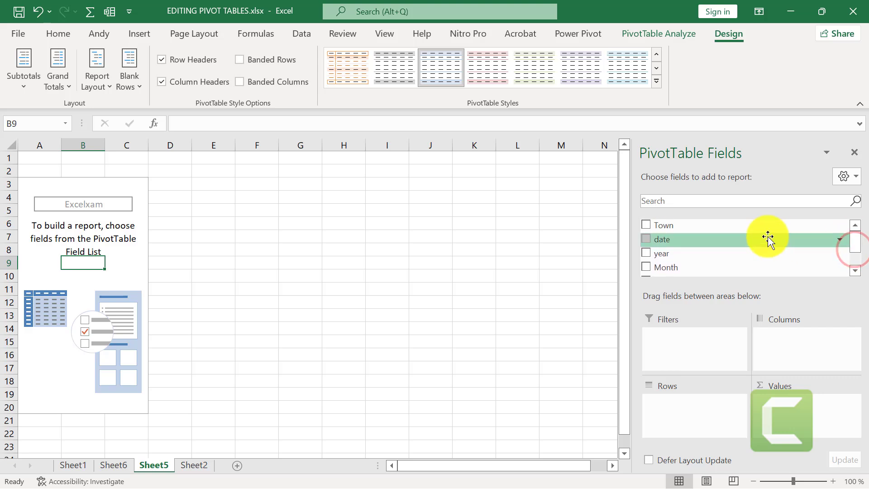
drag(686, 225, 675, 404)
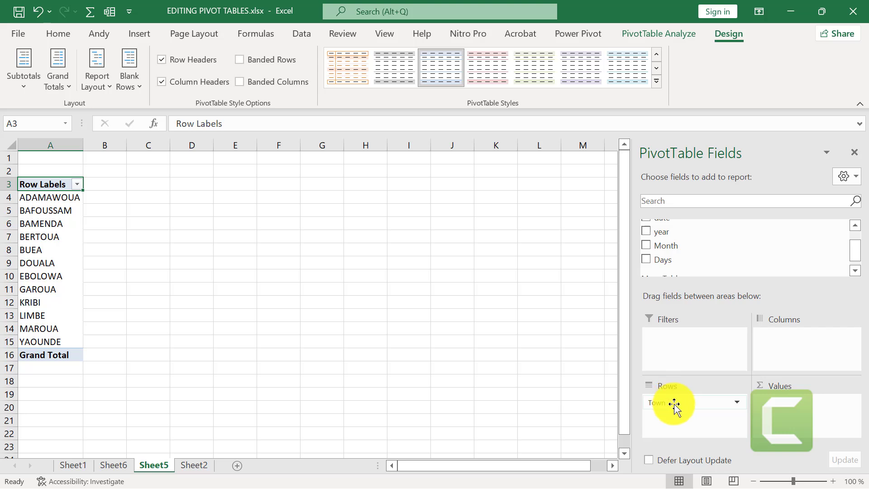
click(319, 296)
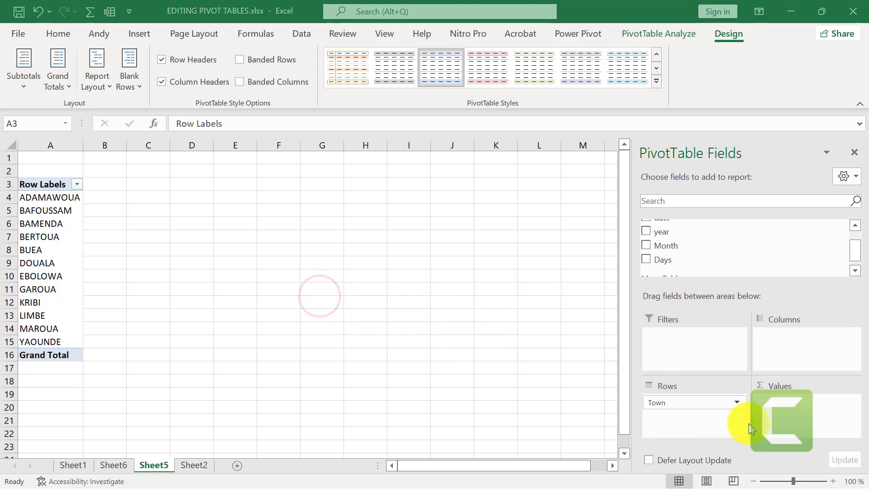
click(697, 403)
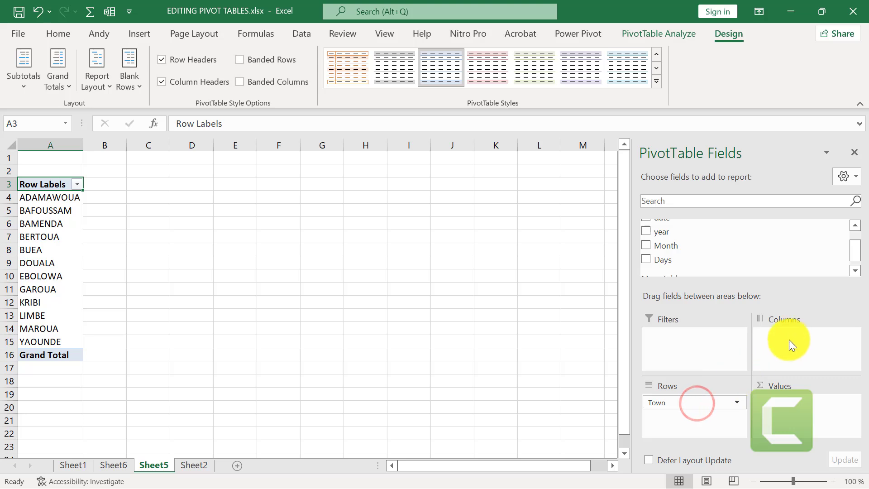
drag(669, 406, 777, 350)
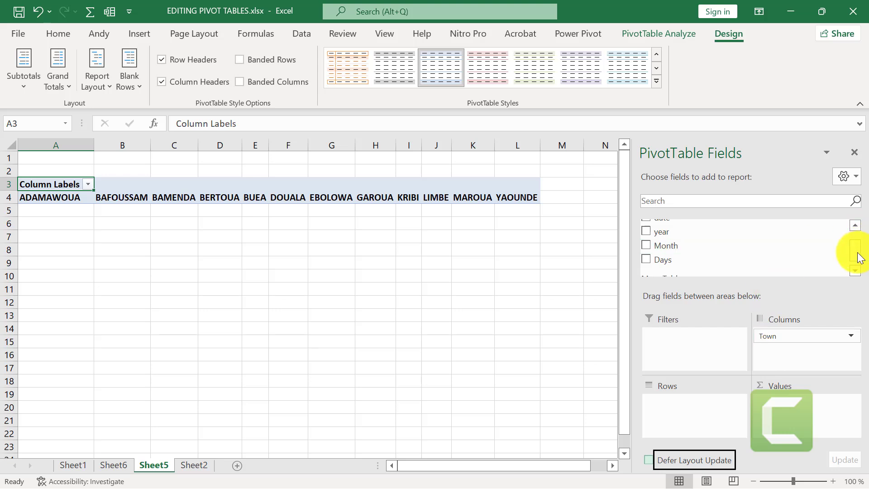
- Add the Month field to the pivot table's rows and the year field to its filters
drag(857, 252, 857, 254)
drag(675, 252, 661, 406)
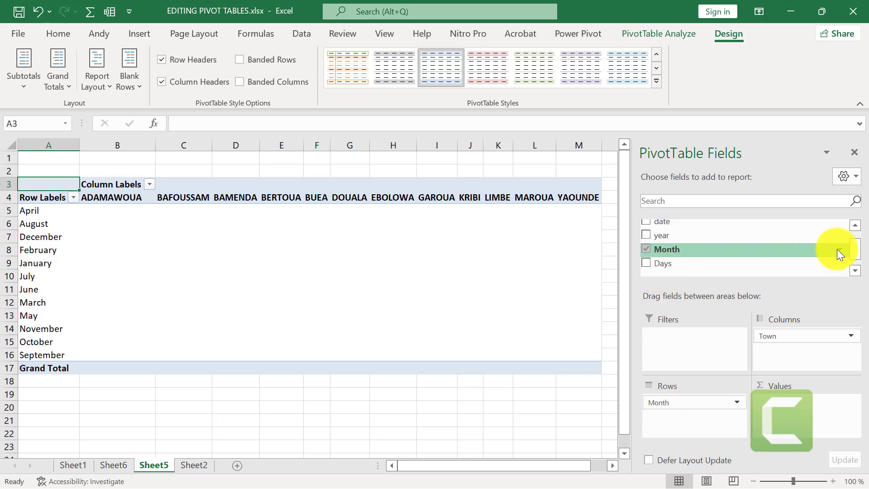
drag(859, 246, 862, 240)
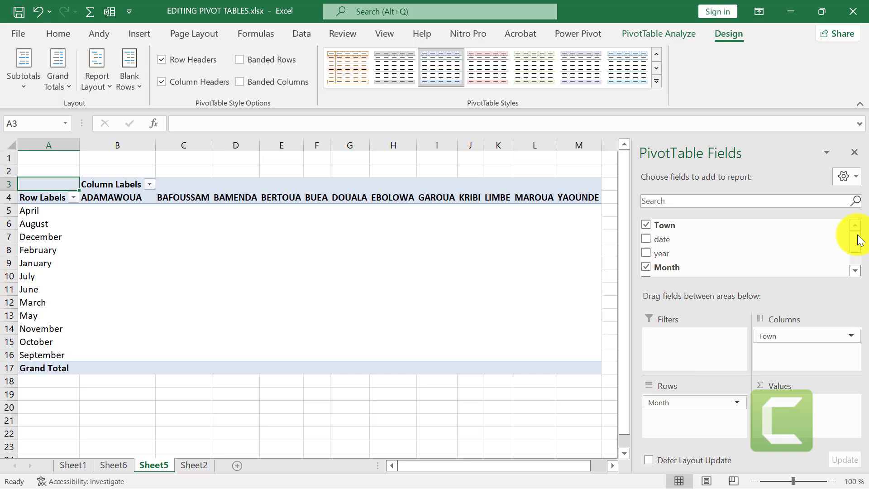
drag(860, 240, 861, 243)
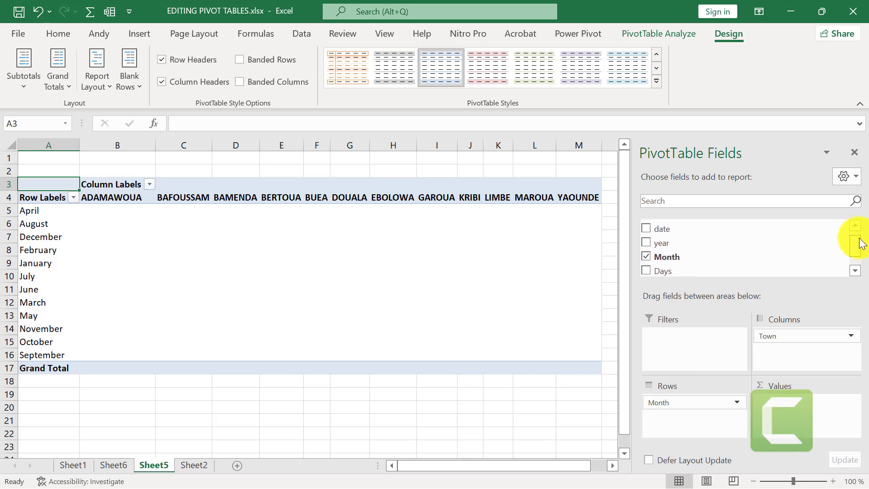
scroll(861, 244, up, 1)
drag(655, 251, 654, 334)
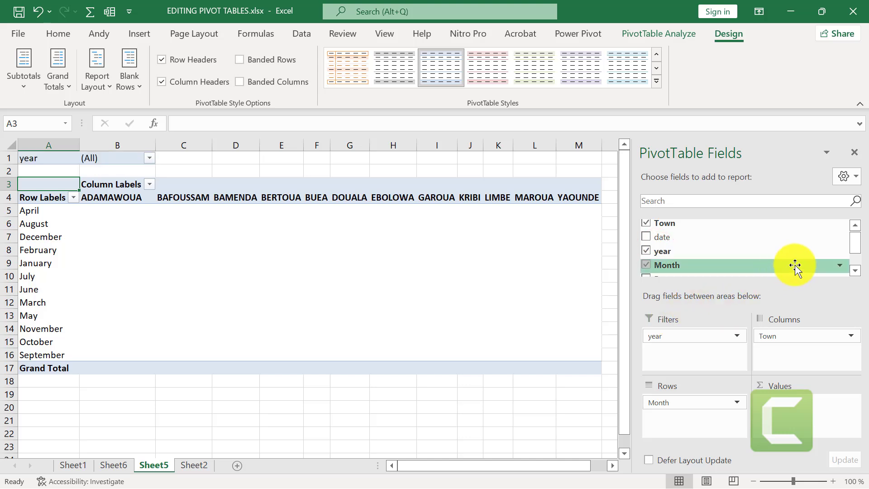
- Add the date field to the pivot table's values
mouse_move(860, 236)
mouse_down()
mouse_move(860, 254)
mouse_move(860, 235)
mouse_move(860, 243)
mouse_up()
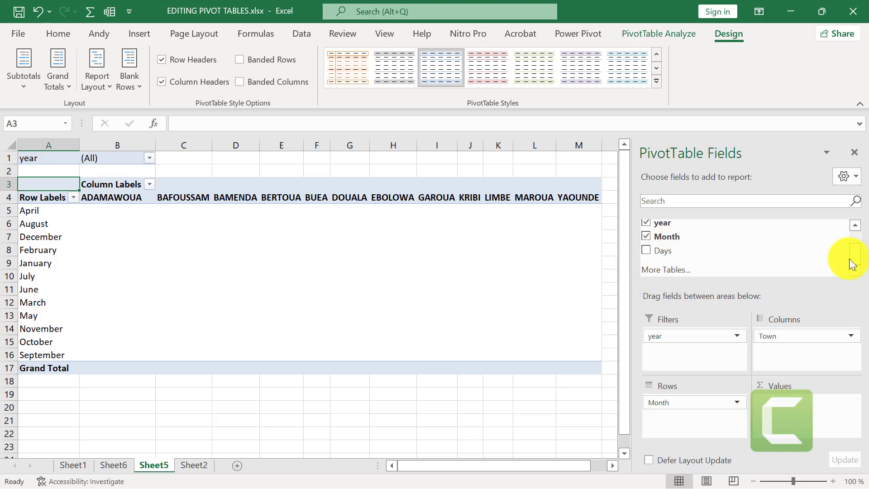
drag(853, 258, 854, 240)
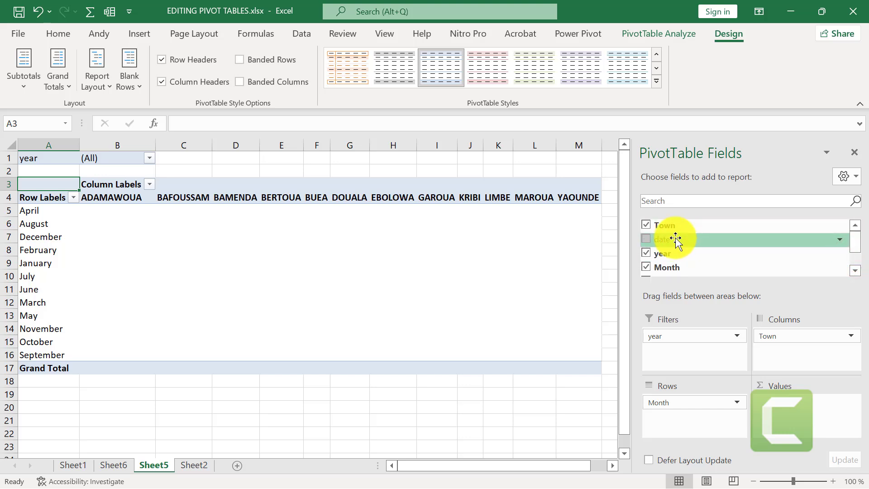
drag(674, 239, 780, 439)
drag(670, 243, 754, 404)
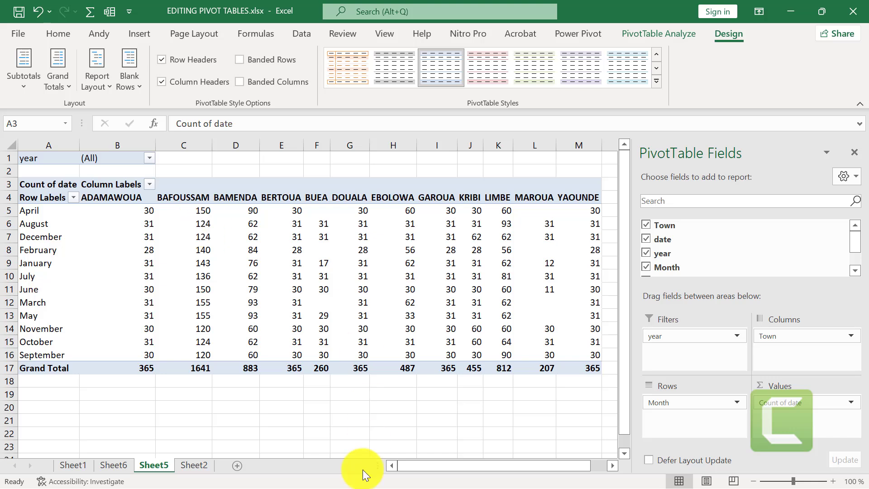
click(530, 464)
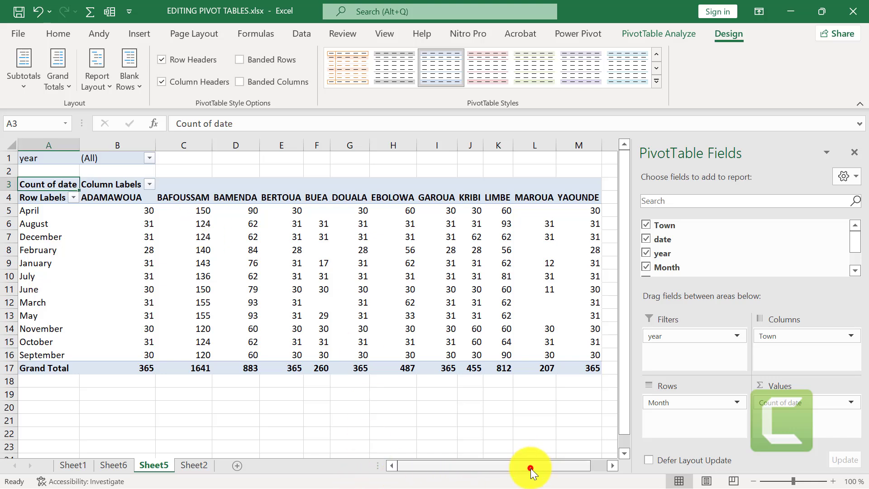
click(558, 465)
drag(558, 466, 484, 466)
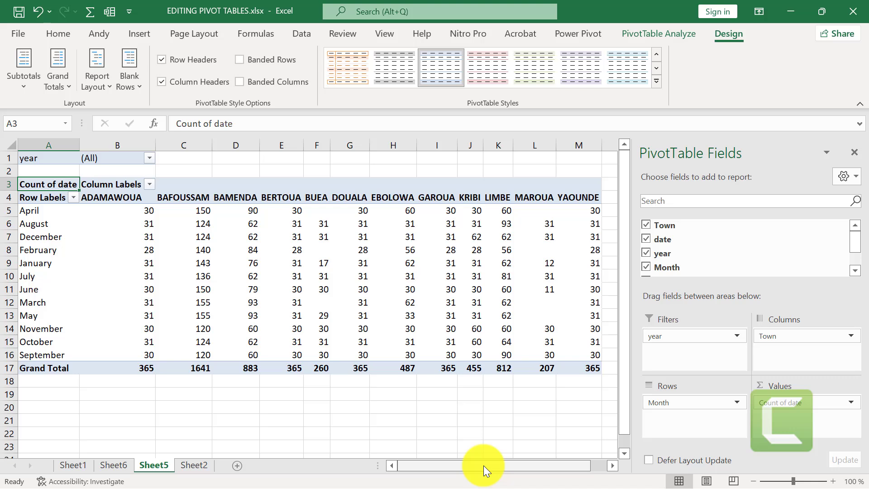
- Undo all the field placements back to the empty pivot table layout
click(39, 13)
click(40, 13)
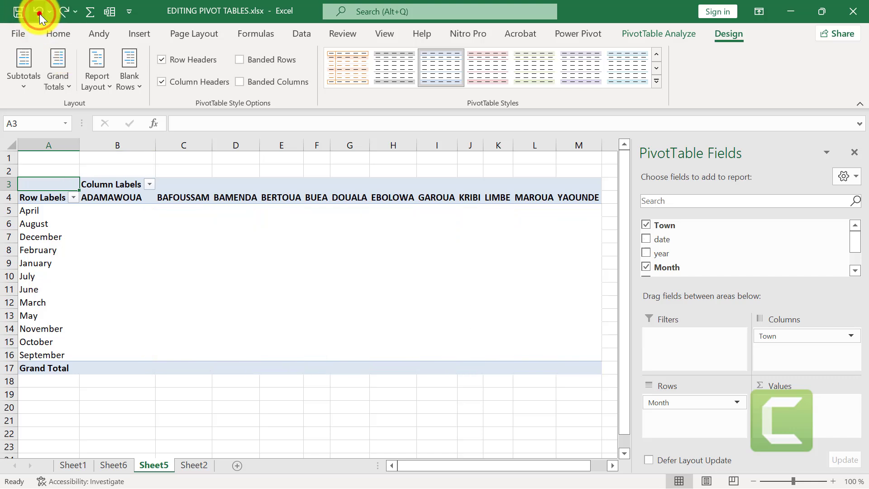
click(39, 13)
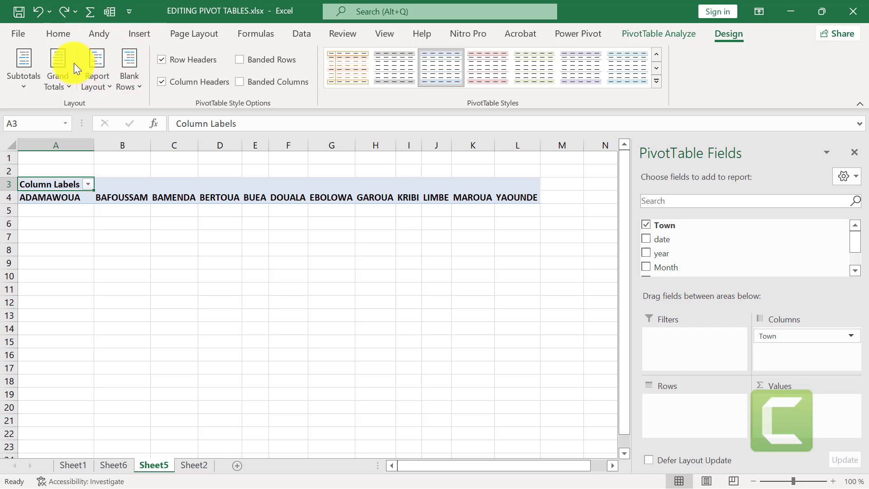
click(34, 11)
click(33, 11)
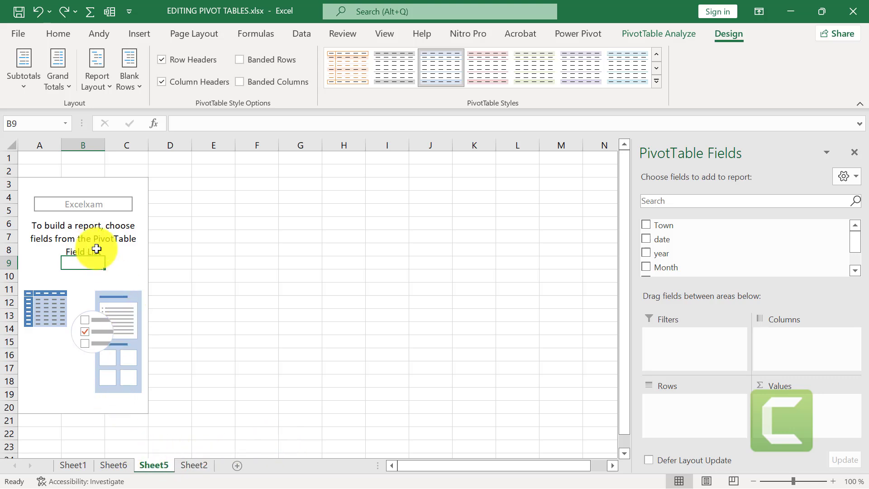
- Open the pivot table's options to view the Layout & Format settings and close them without changes
click(88, 292)
right_click(107, 266)
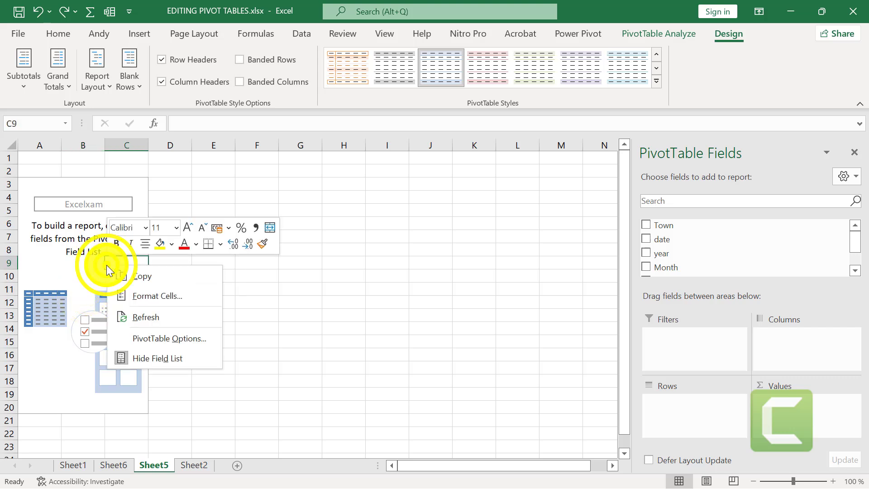
click(160, 337)
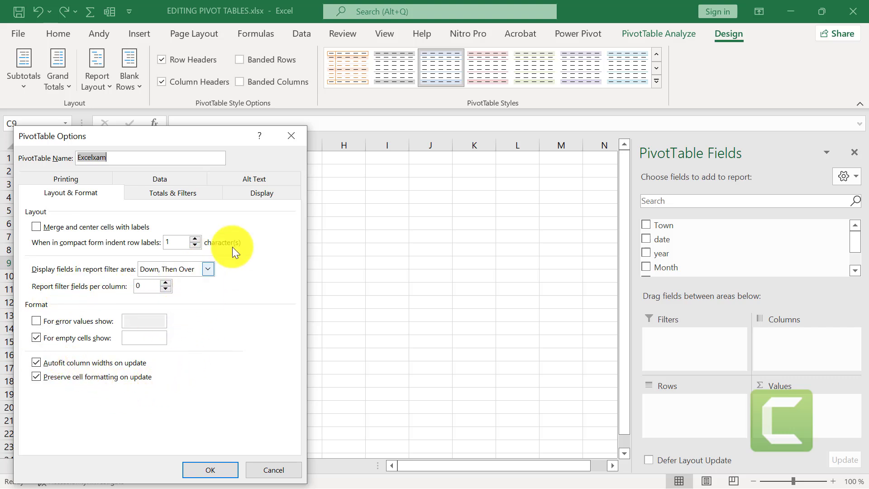
click(298, 137)
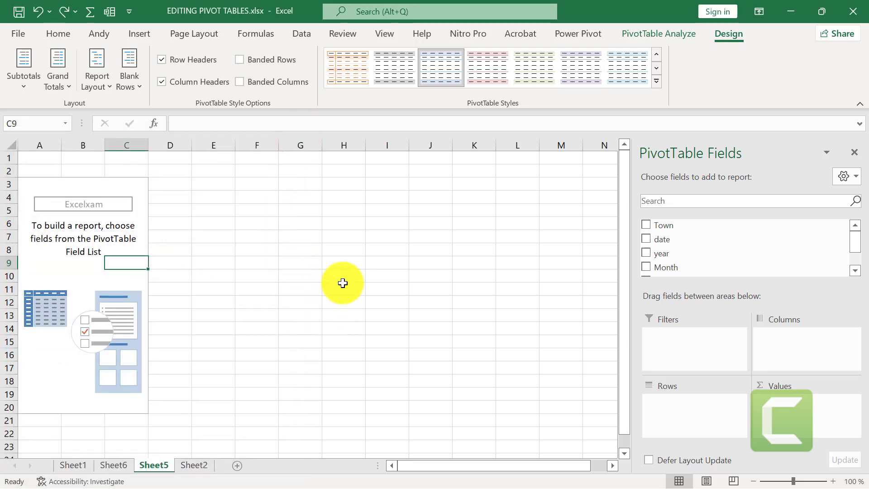
click(58, 225)
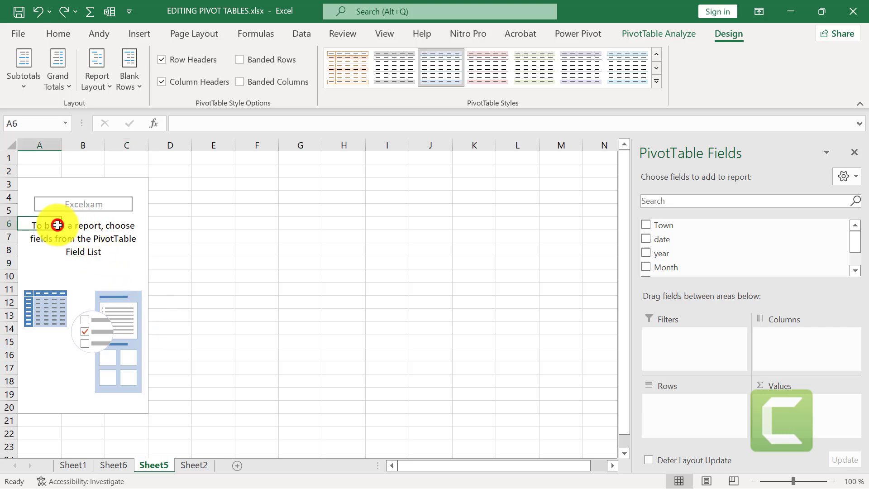
click(103, 185)
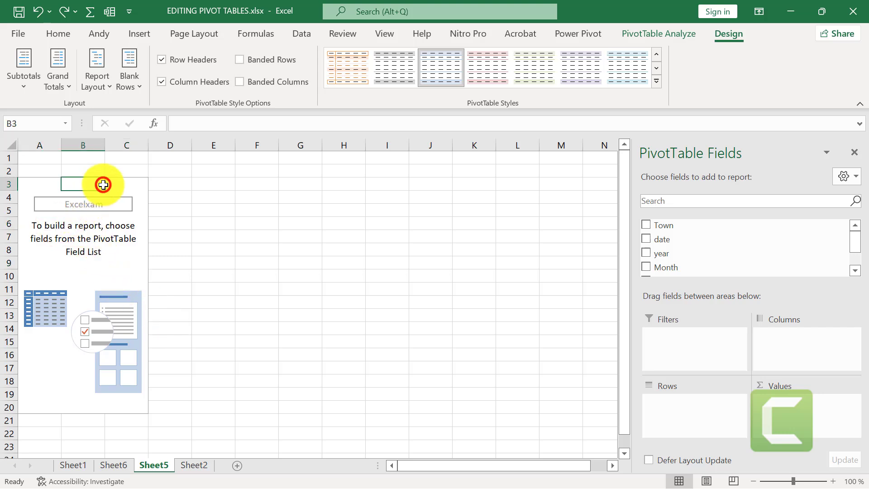
click(121, 186)
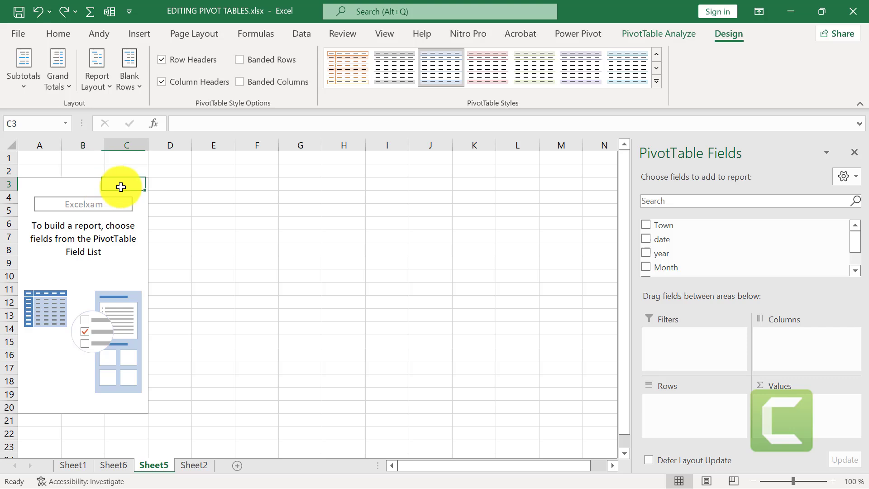
right_click(121, 187)
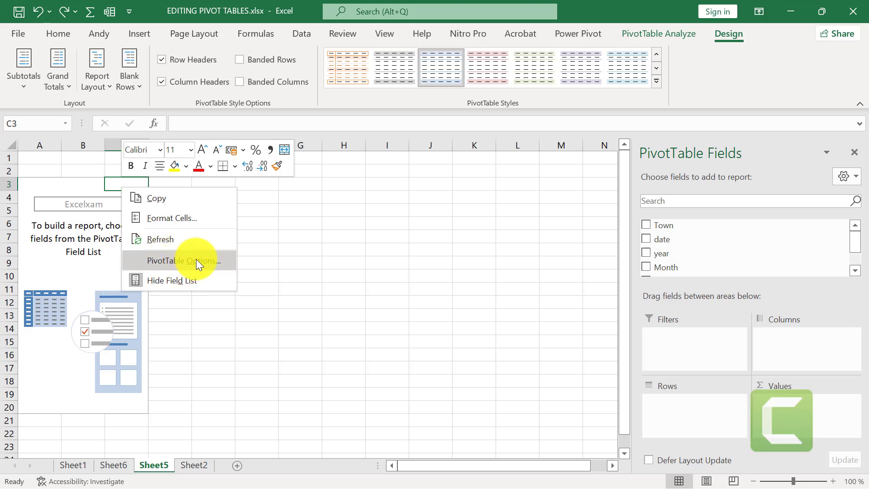
click(70, 290)
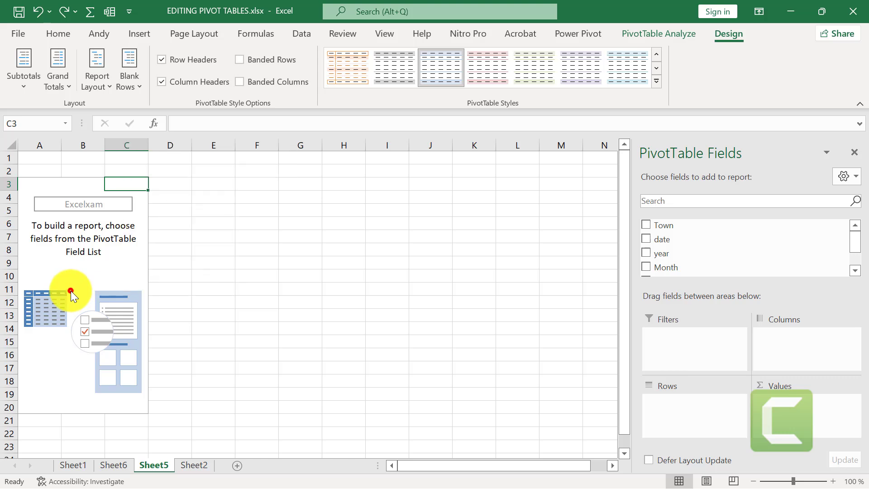
right_click(70, 291)
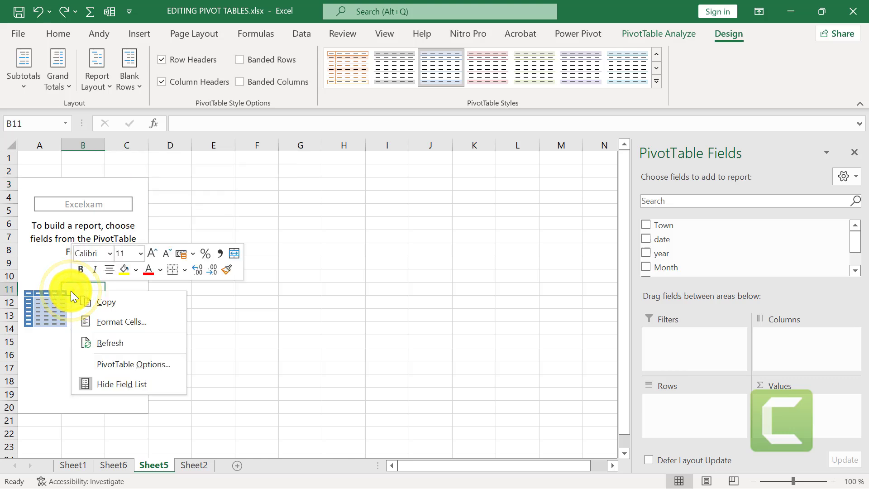
click(45, 271)
click(46, 271)
right_click(46, 271)
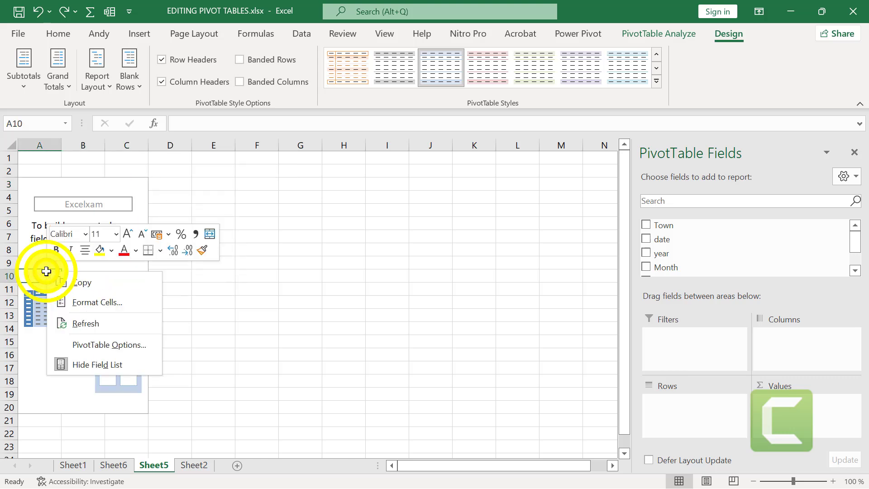
click(42, 335)
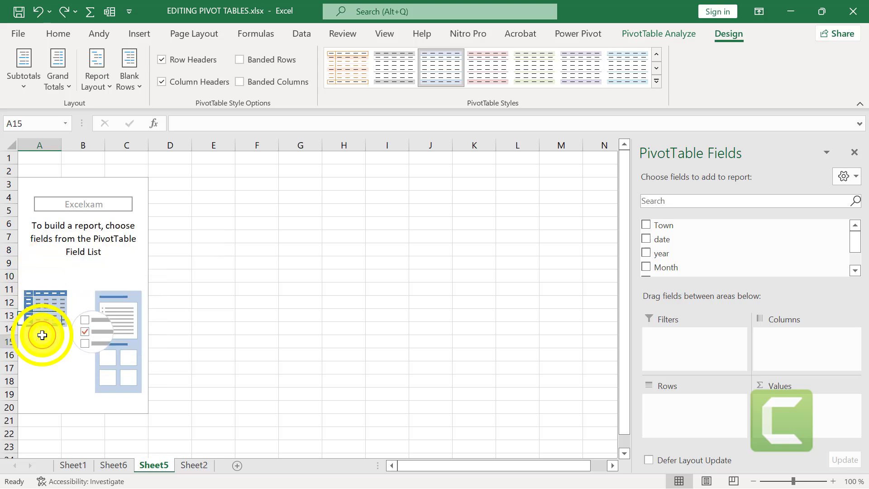
right_click(42, 335)
click(63, 253)
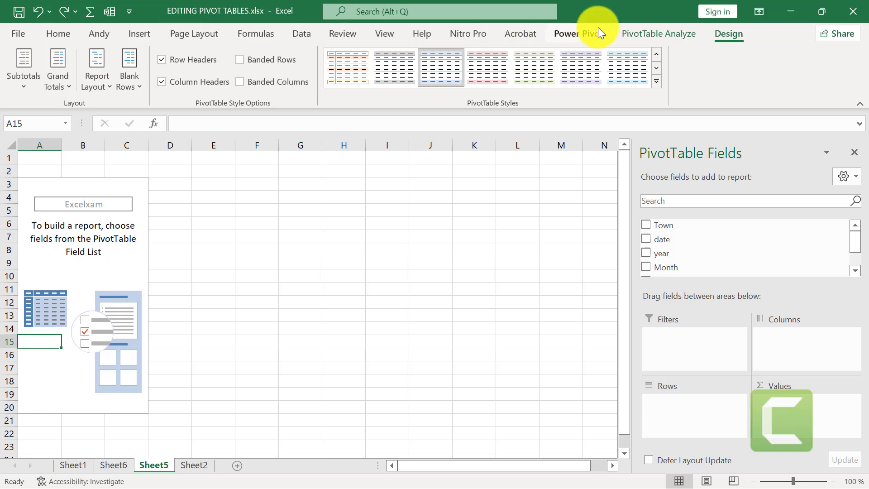
- Review the Excelxam pivot table's layout, report filter and cell format options, and close the options without changes
click(645, 33)
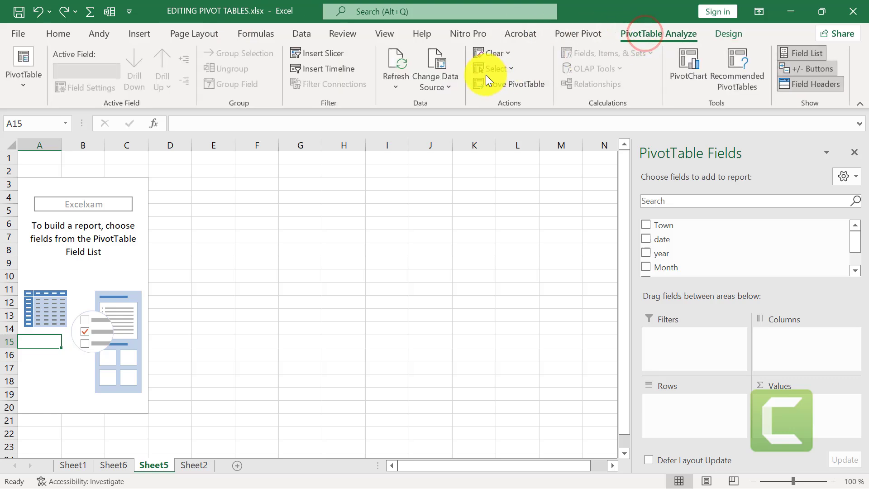
click(399, 74)
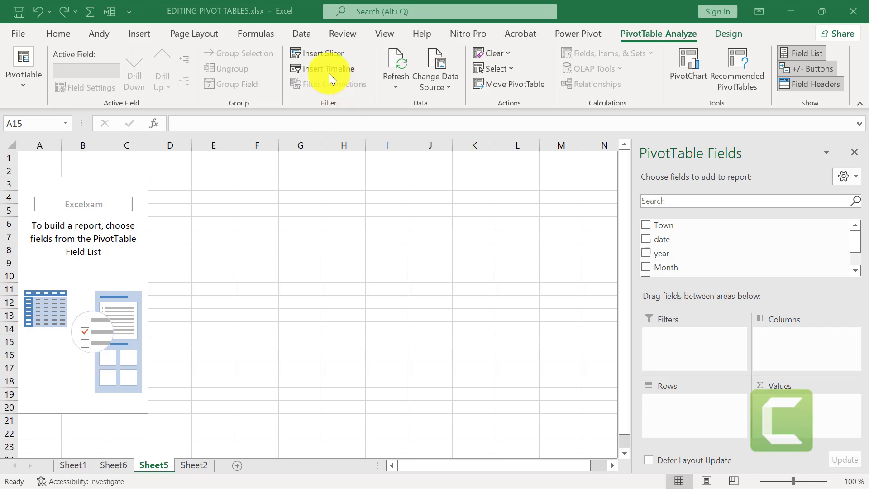
click(19, 84)
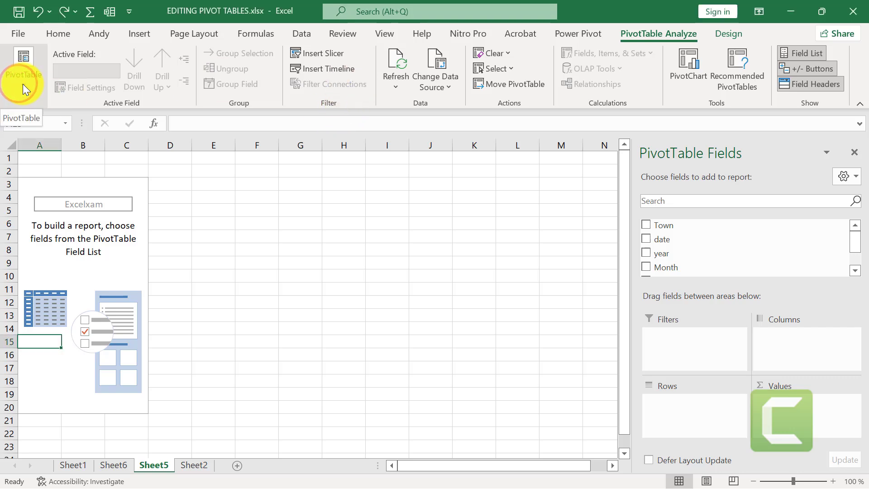
click(23, 83)
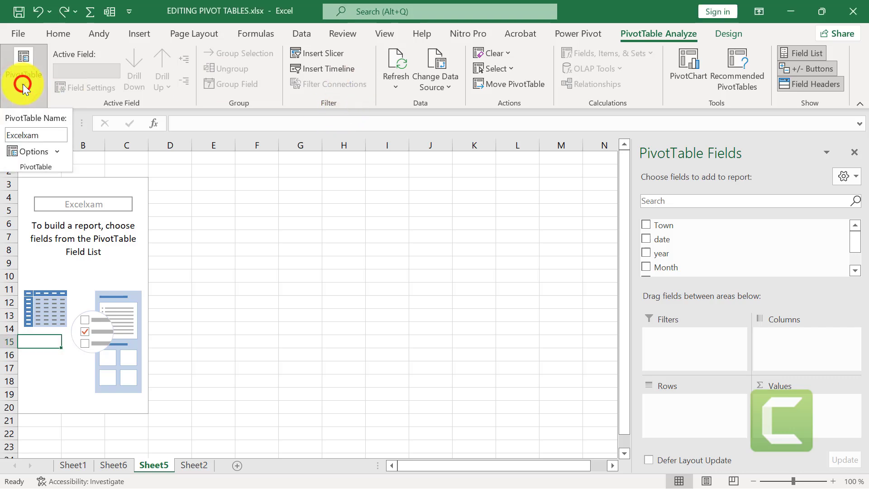
click(74, 290)
click(74, 290)
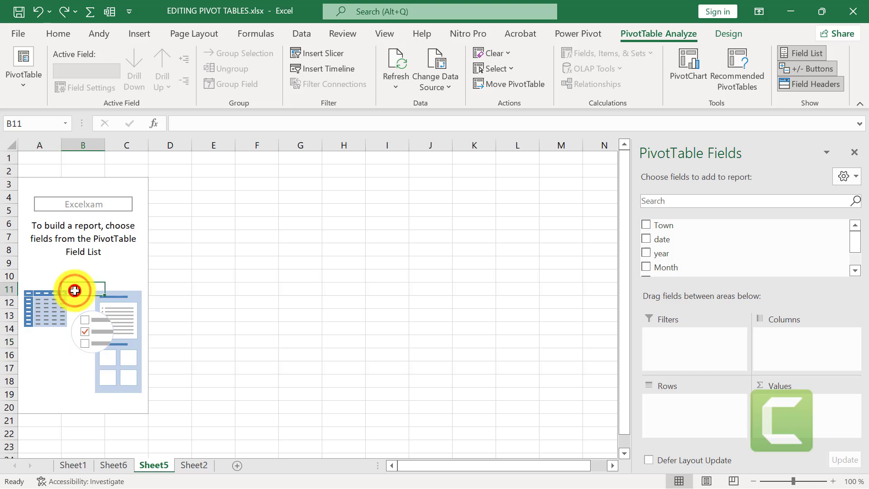
click(26, 88)
click(55, 153)
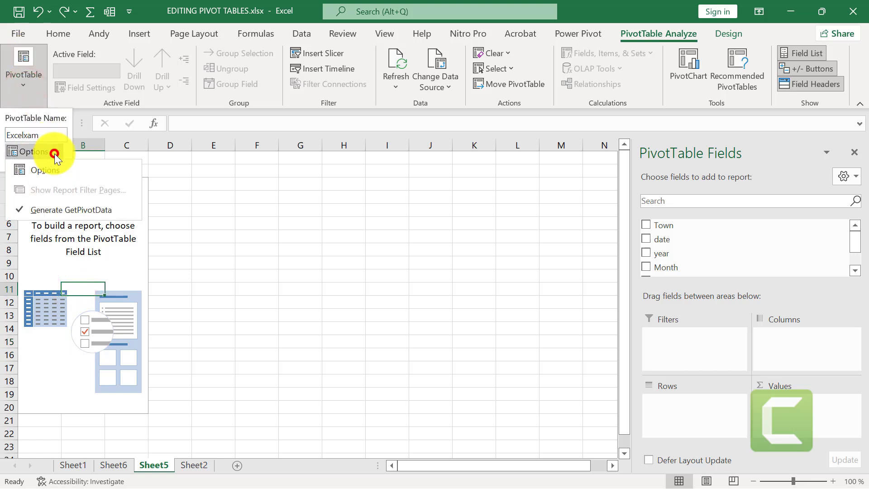
click(89, 172)
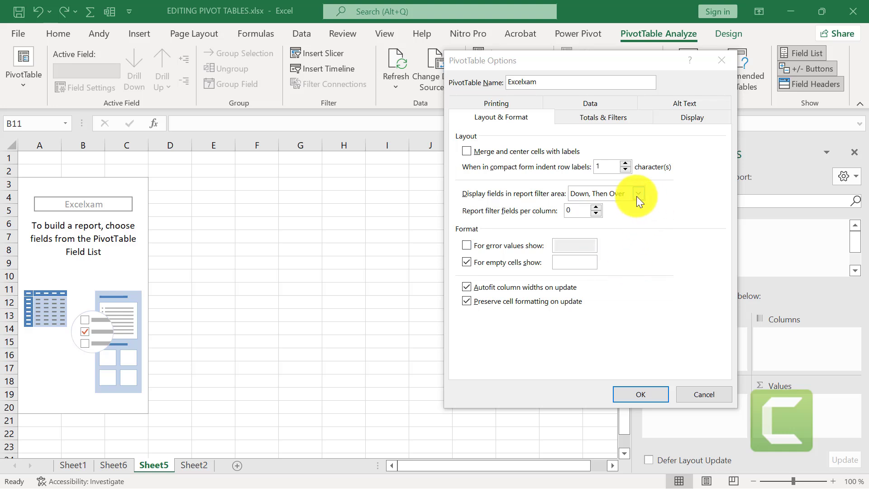
click(662, 416)
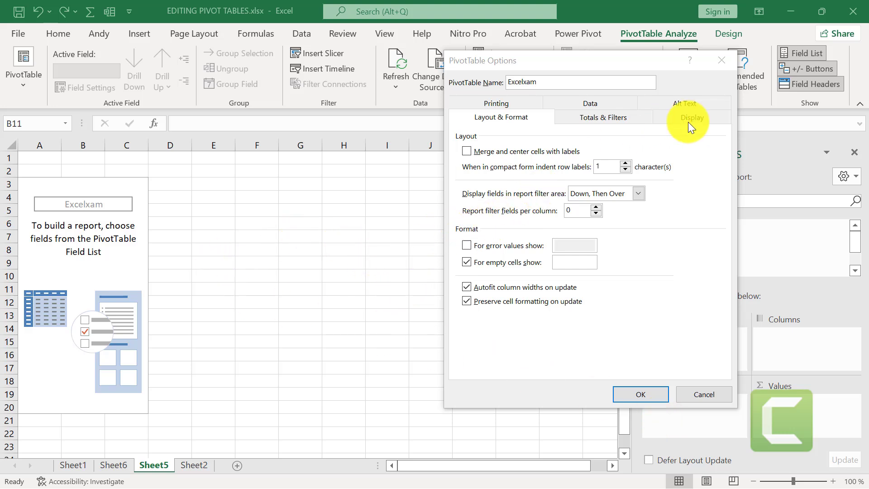
click(723, 59)
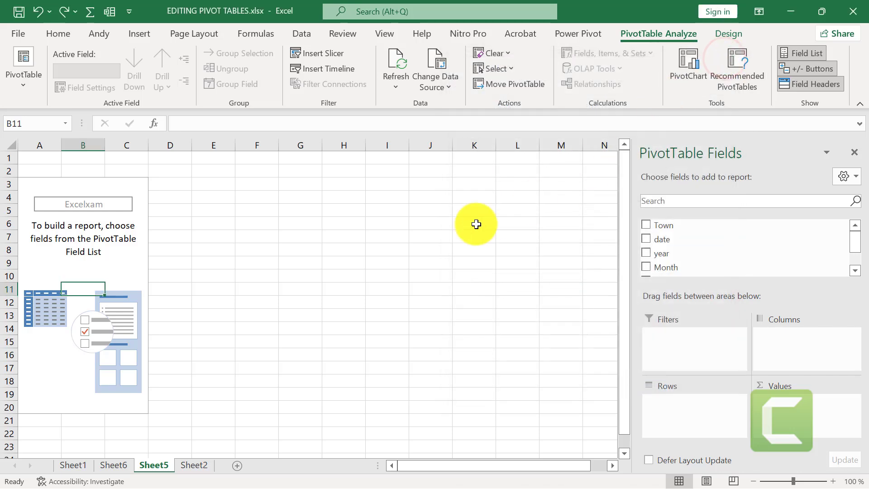